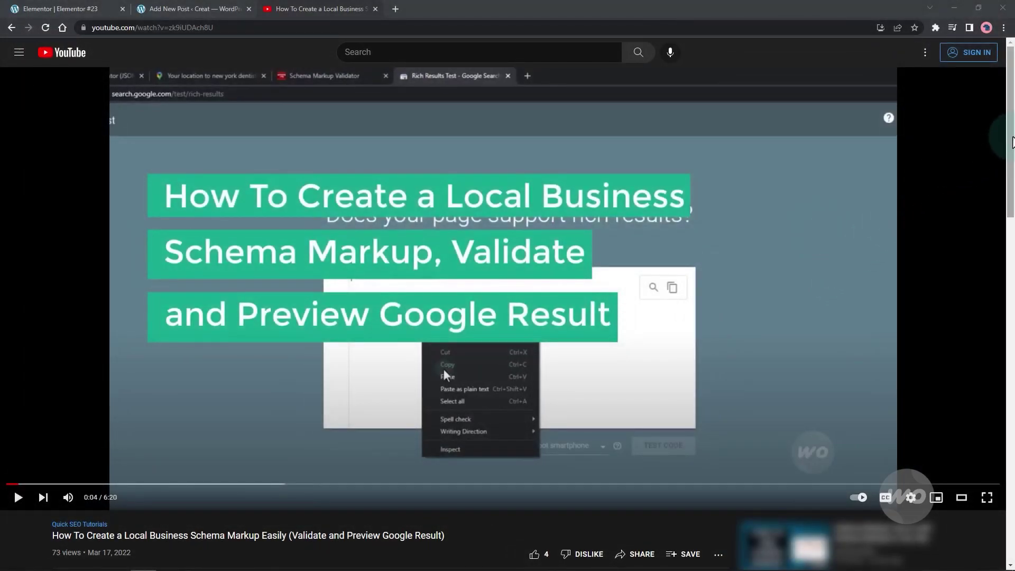
Step: Copy the Local Business Schema Markup video's iframe code from YouTube's Share > Embed panel
left_click_drag(1013, 142, 1013, 184)
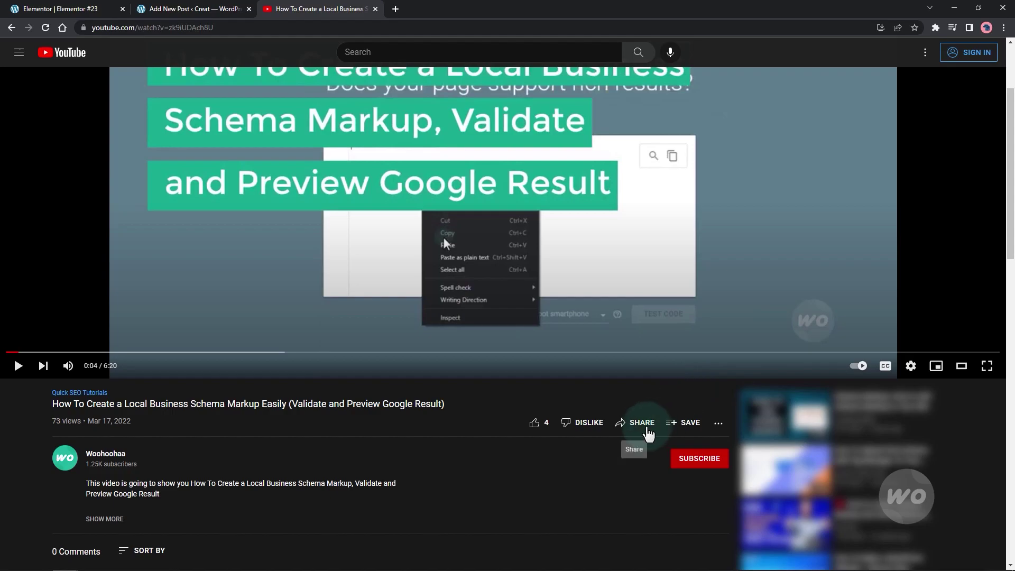
left_click(642, 422)
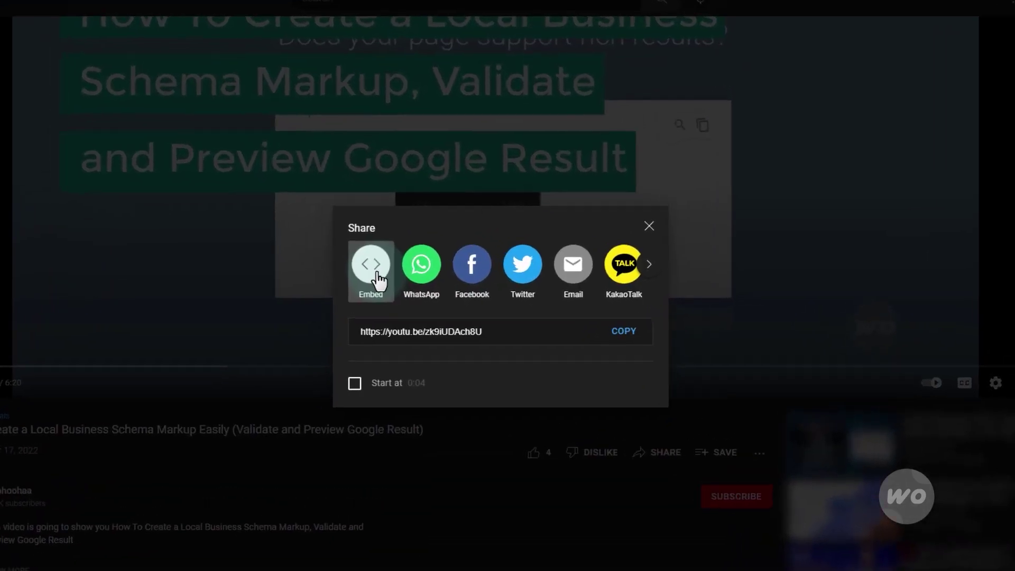
left_click(401, 269)
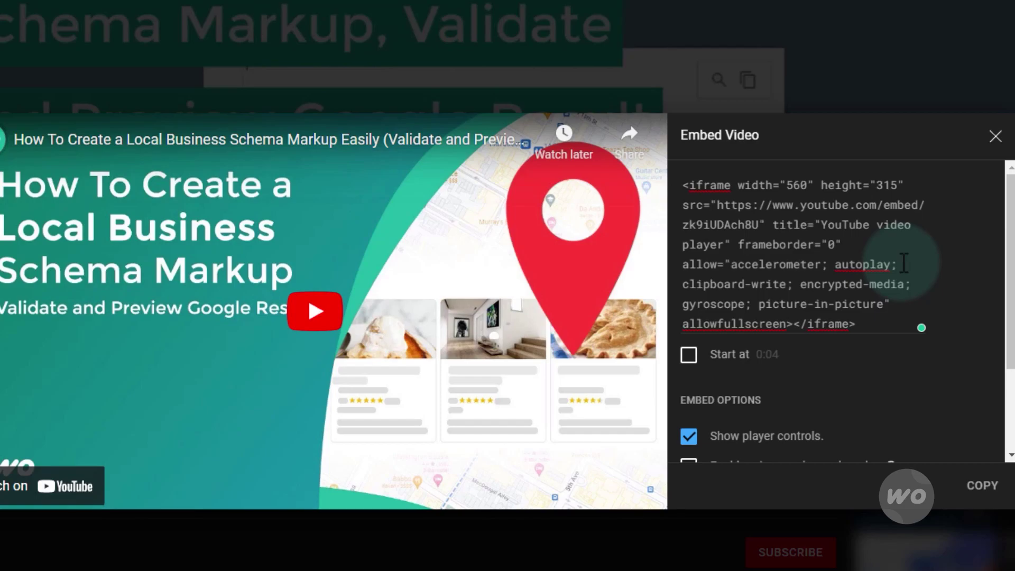
left_click(904, 262)
right_click(898, 265)
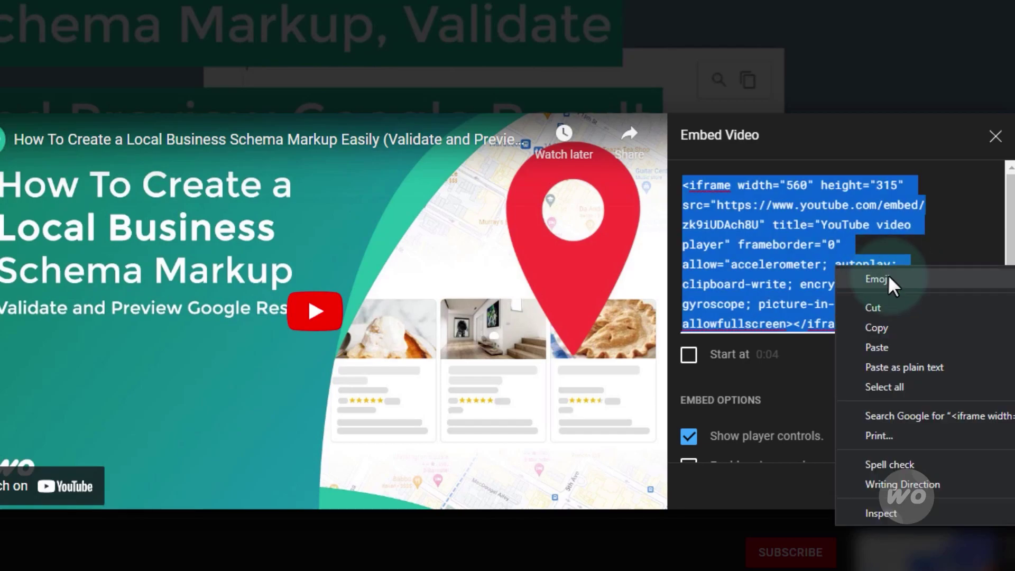
left_click(886, 326)
Step: Insert a Custom HTML block into the new WordPress post, found by searching 'ht'
left_click(219, 8)
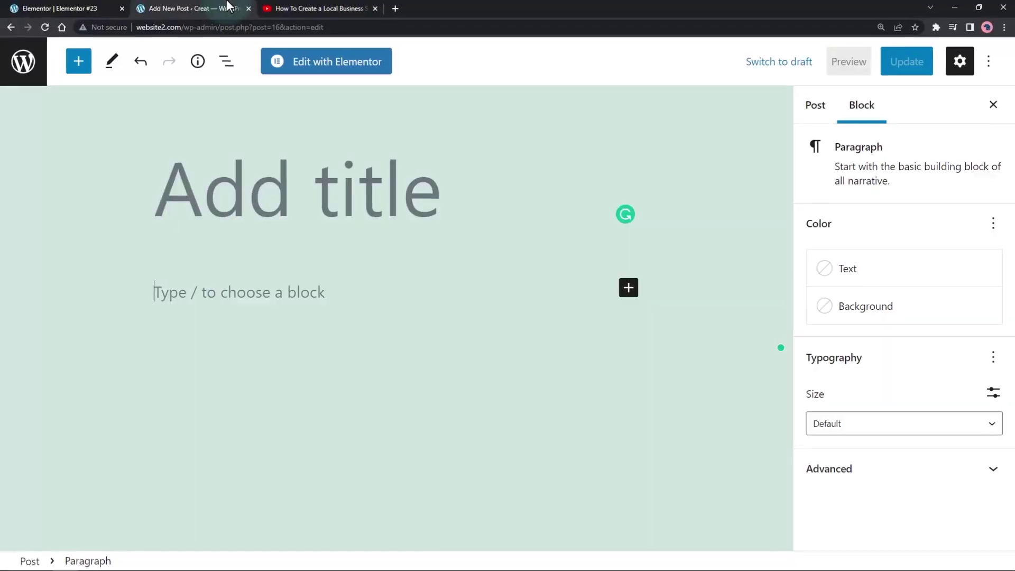
left_click(627, 287)
left_click(655, 333)
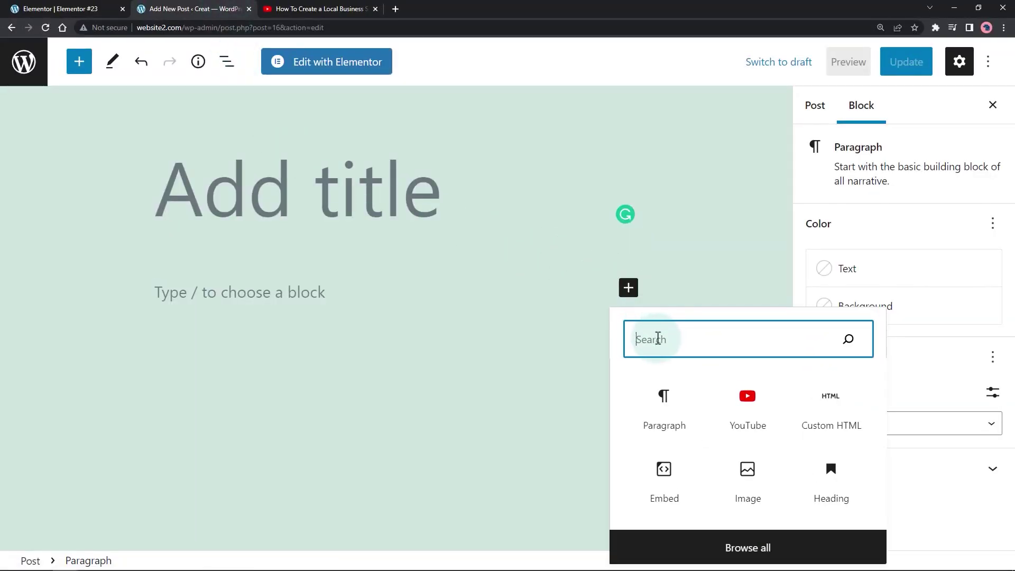
type("ht")
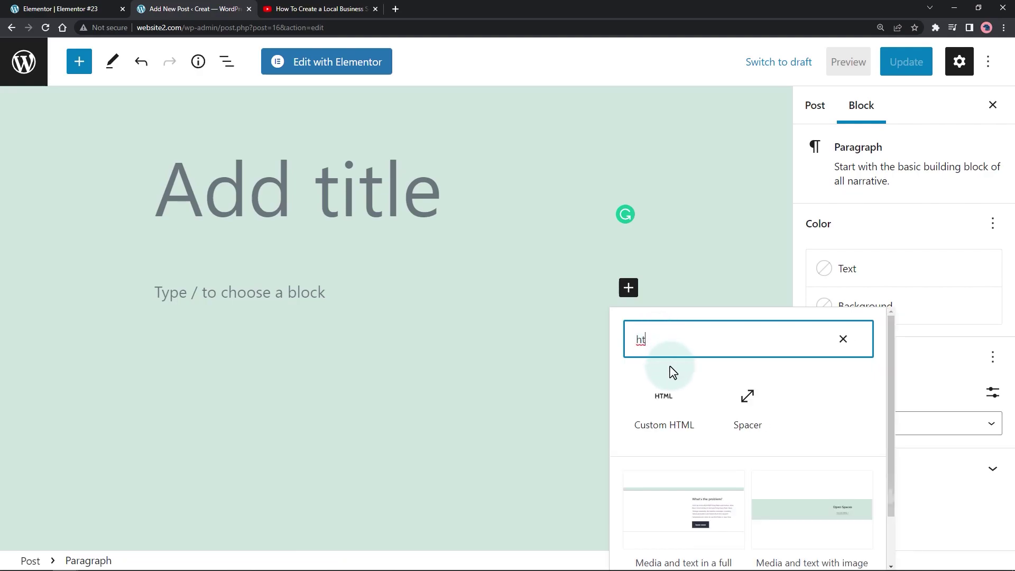
left_click(664, 404)
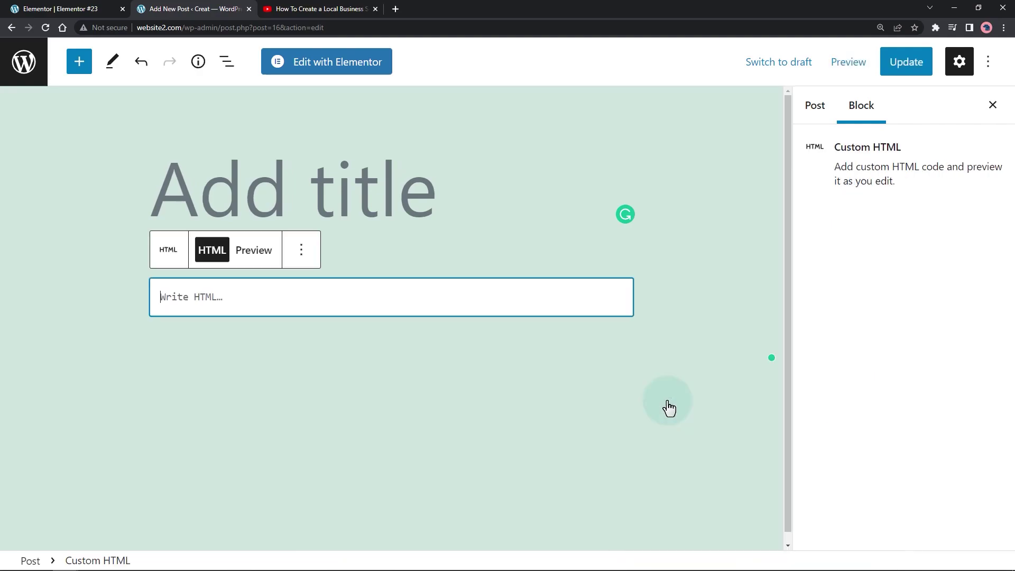
Step: Paste the YouTube iframe code as plain text into the block and update the post
right_click(254, 301)
left_click(311, 395)
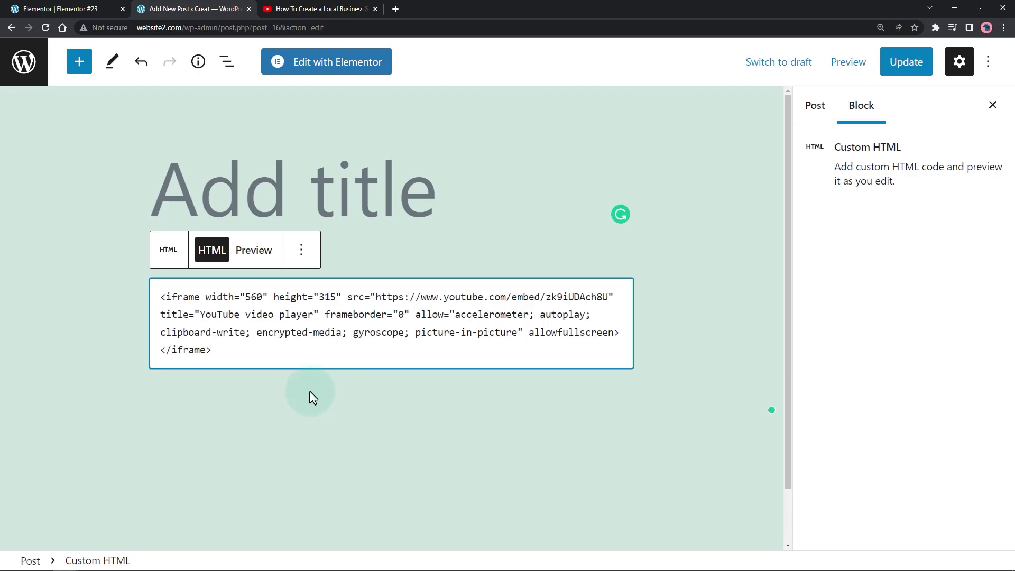
left_click(337, 386)
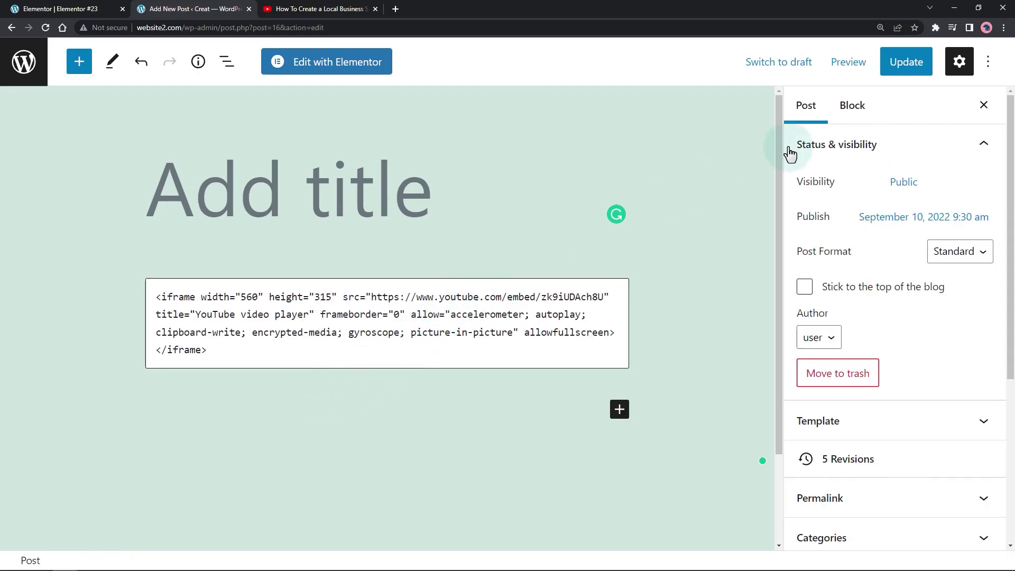
left_click(902, 66)
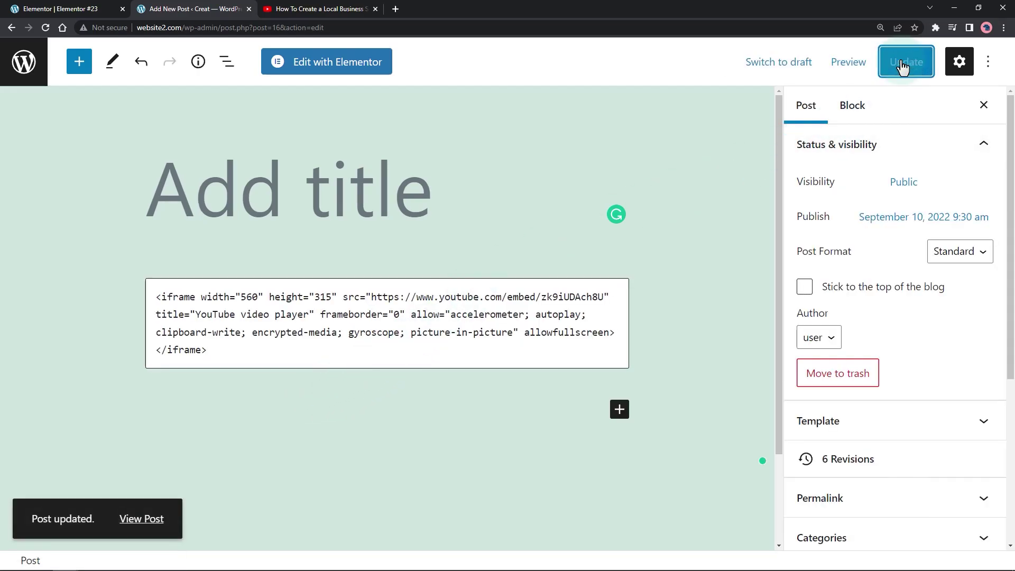
left_click(148, 520)
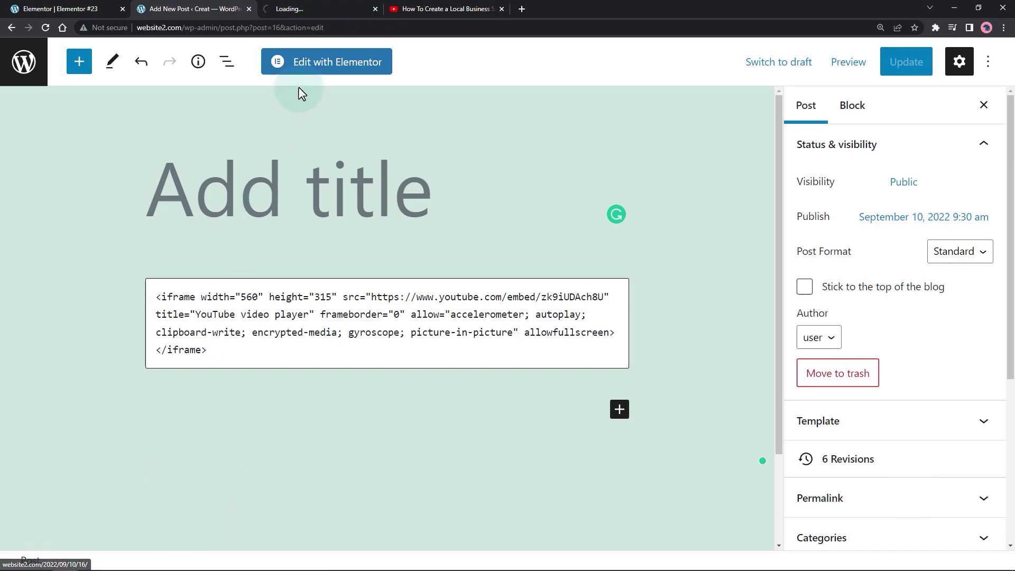
left_click(340, 7)
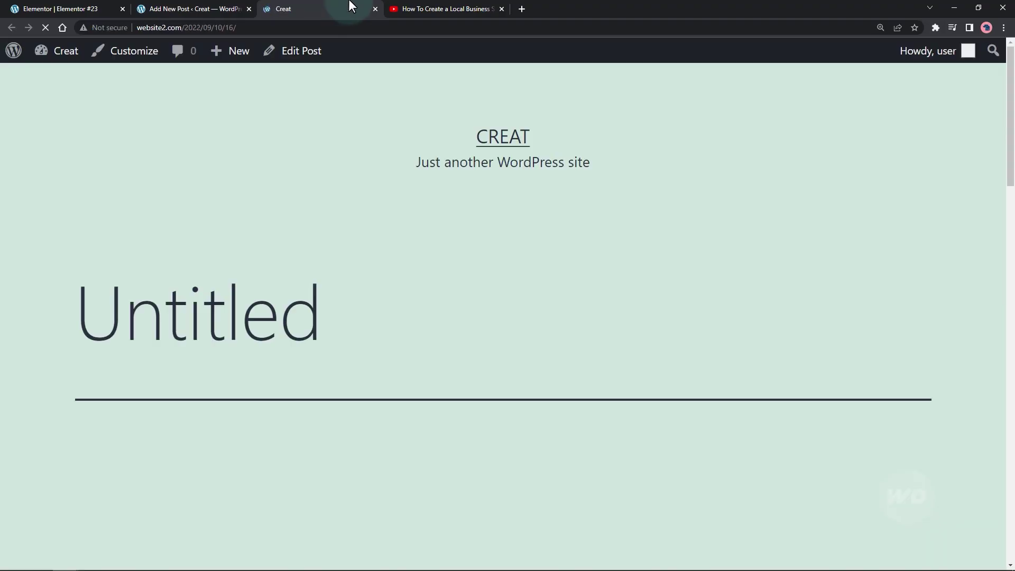
scroll(446, 233, "down", 5)
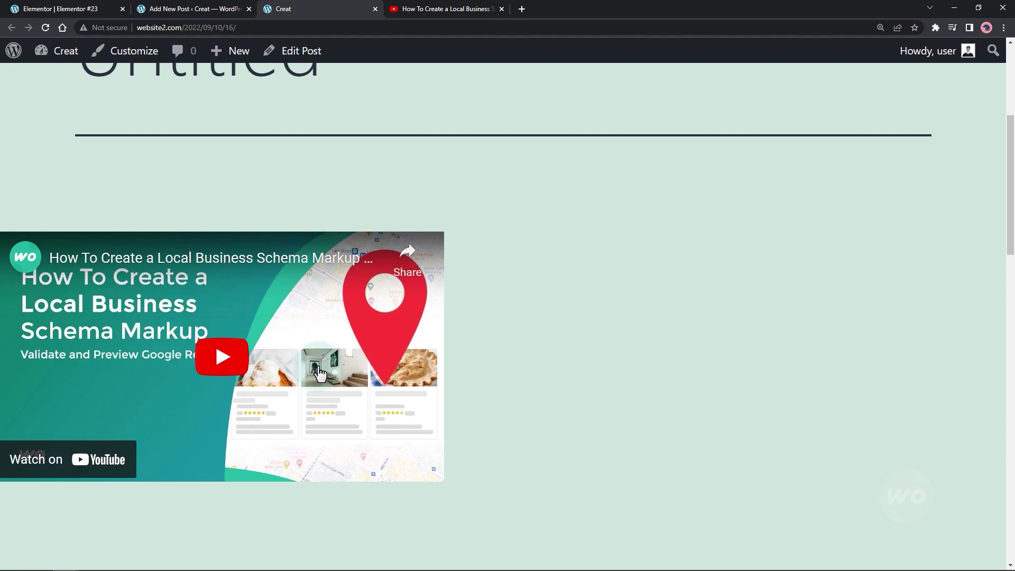
left_click(226, 7)
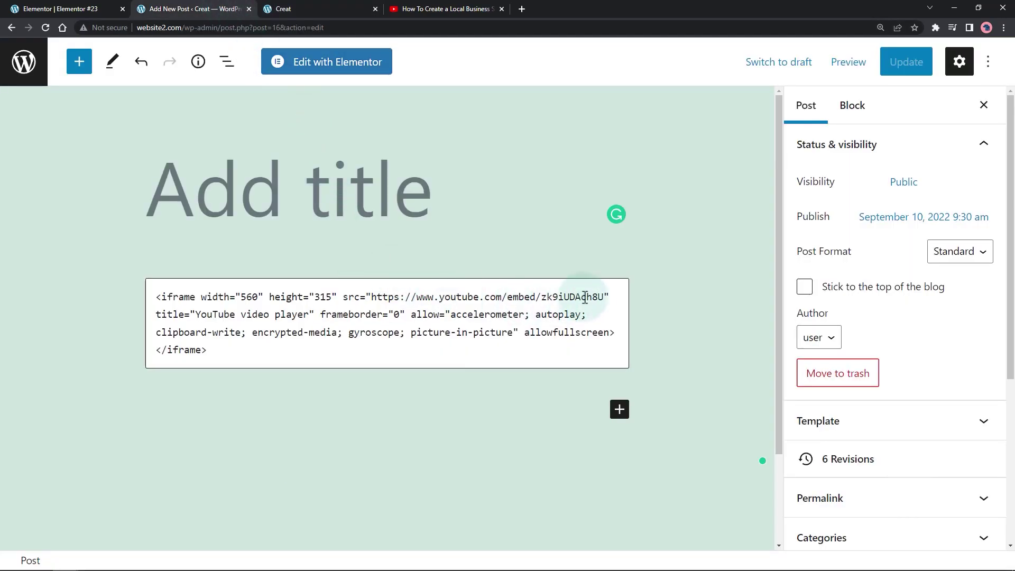
Step: Append ?autoplay=1 after the video ID in the iframe's src address
double_click(559, 314)
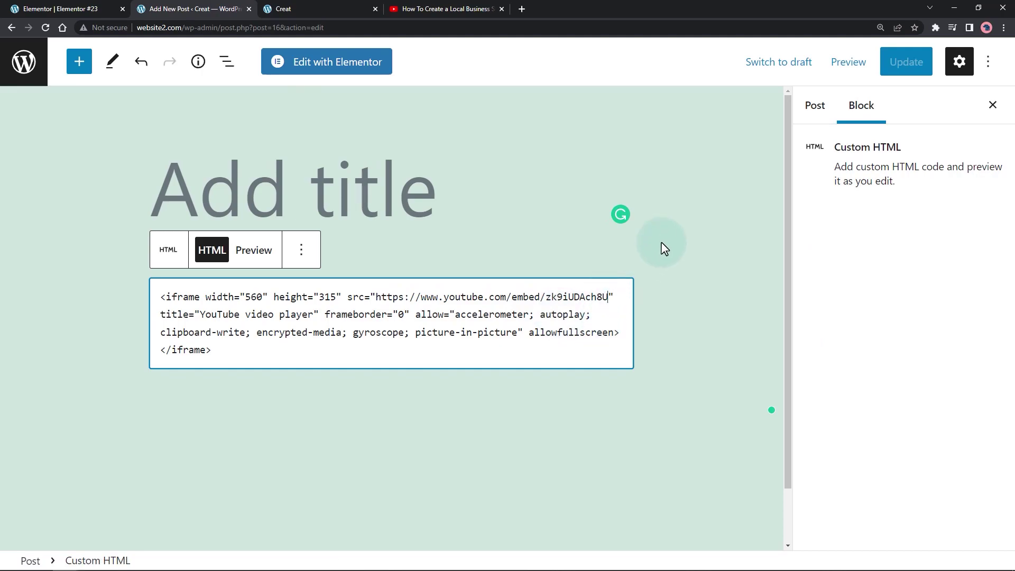
type("?au")
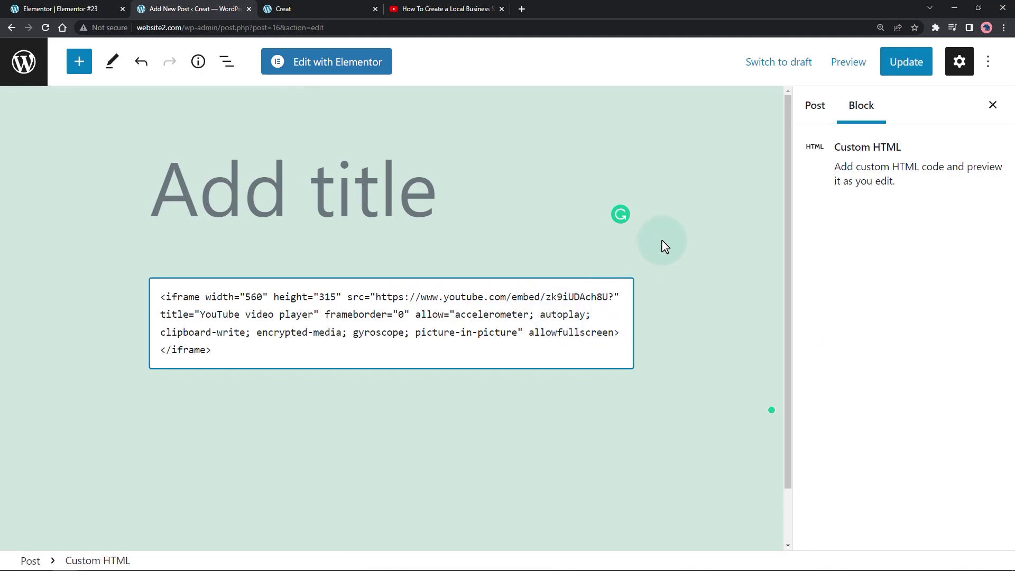
type("topl")
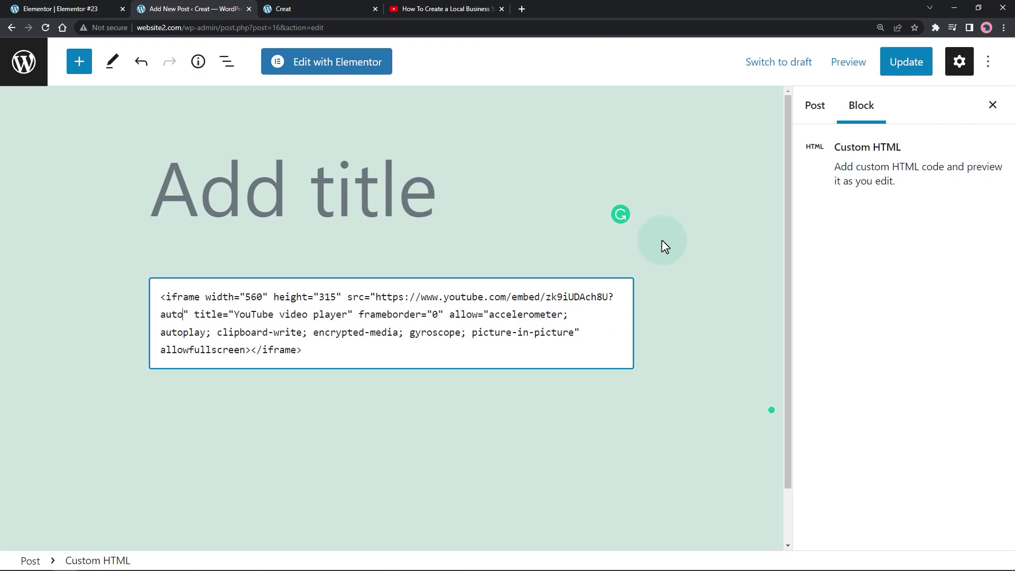
type("ay")
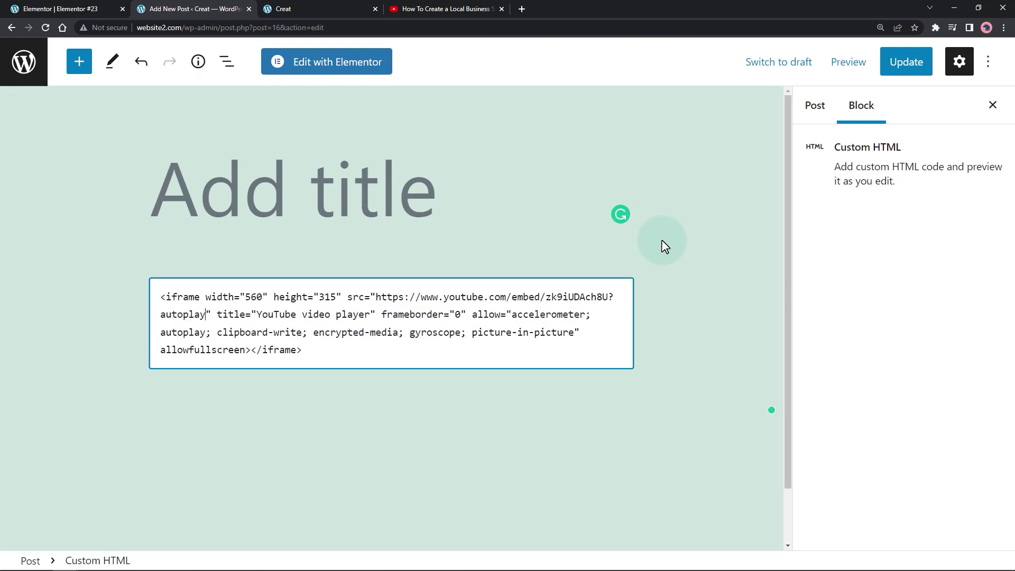
type("=1")
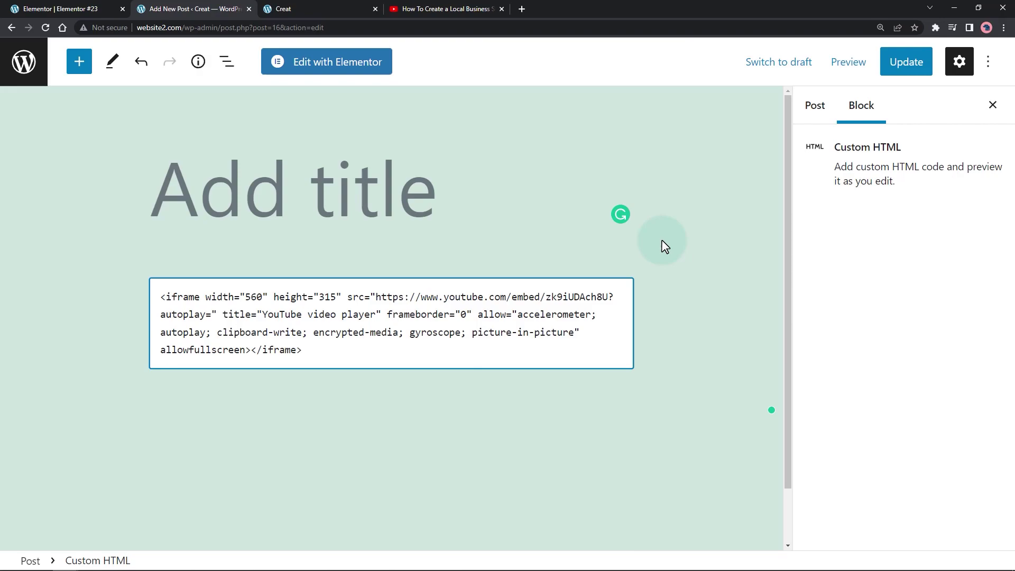
Step: Update the post, pause the autoplaying video on the live page, and copy the page URL
left_click(899, 66)
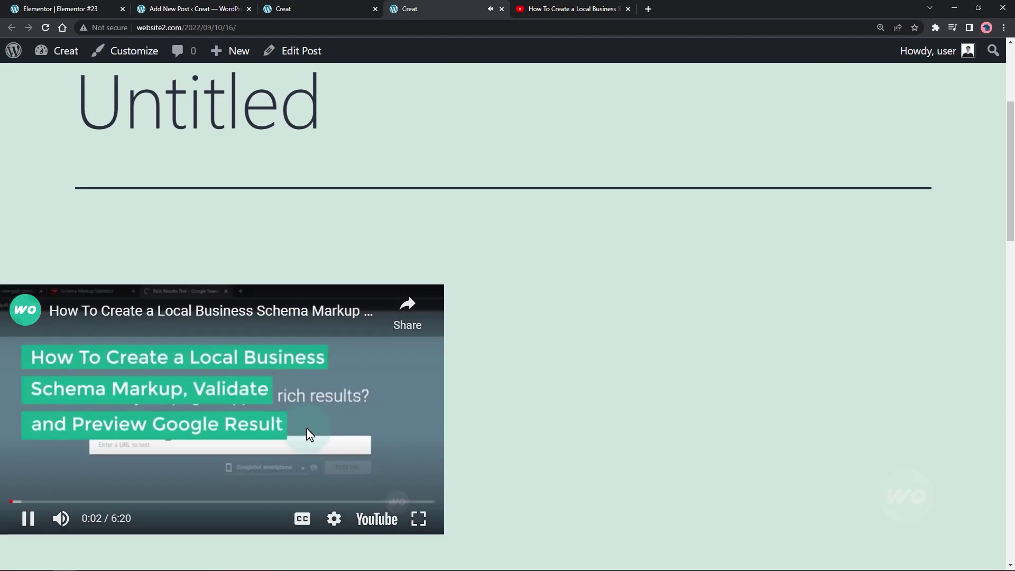
left_click(307, 427)
left_click(396, 28)
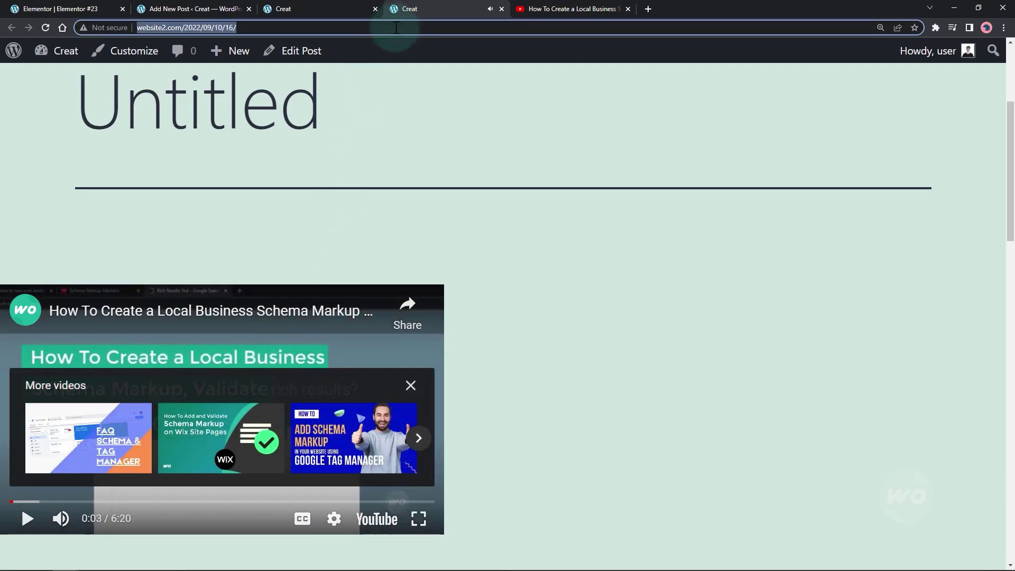
right_click(223, 28)
left_click(237, 82)
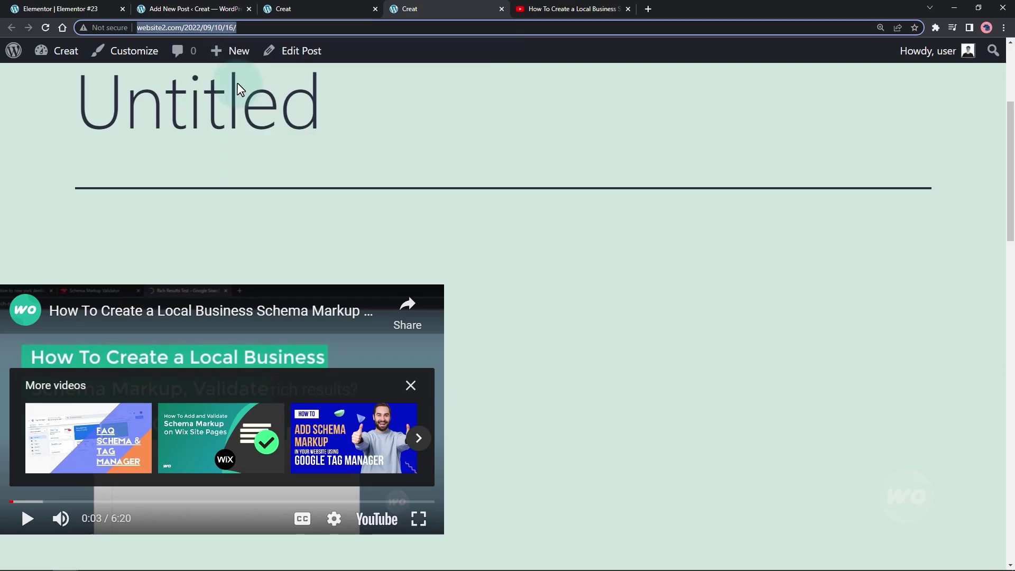
Step: Load the copied post URL in an incognito window, then return to the editor
key("ctrl+shift+n")
key("ctrl+v")
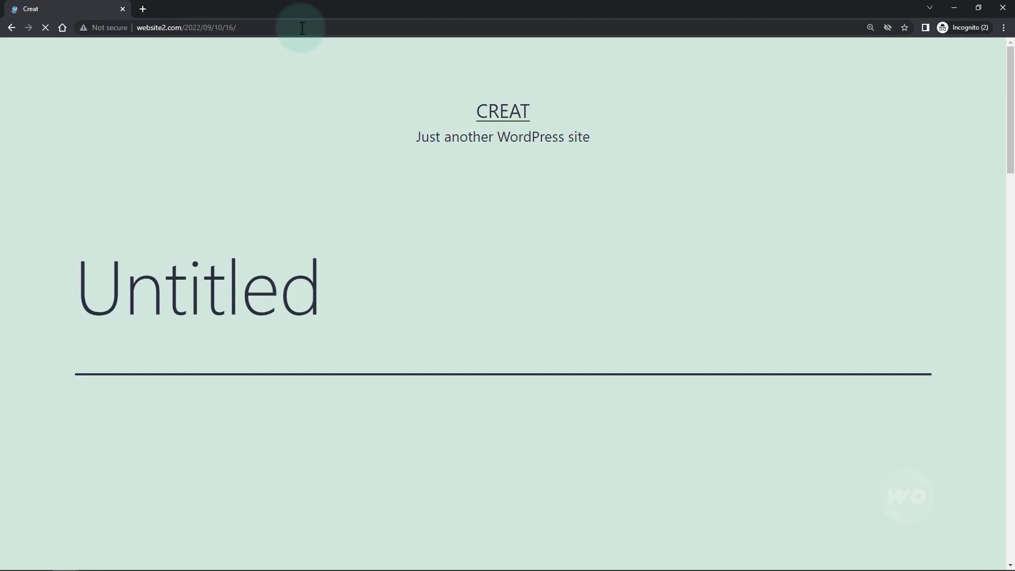
scroll(476, 249, "down", 1)
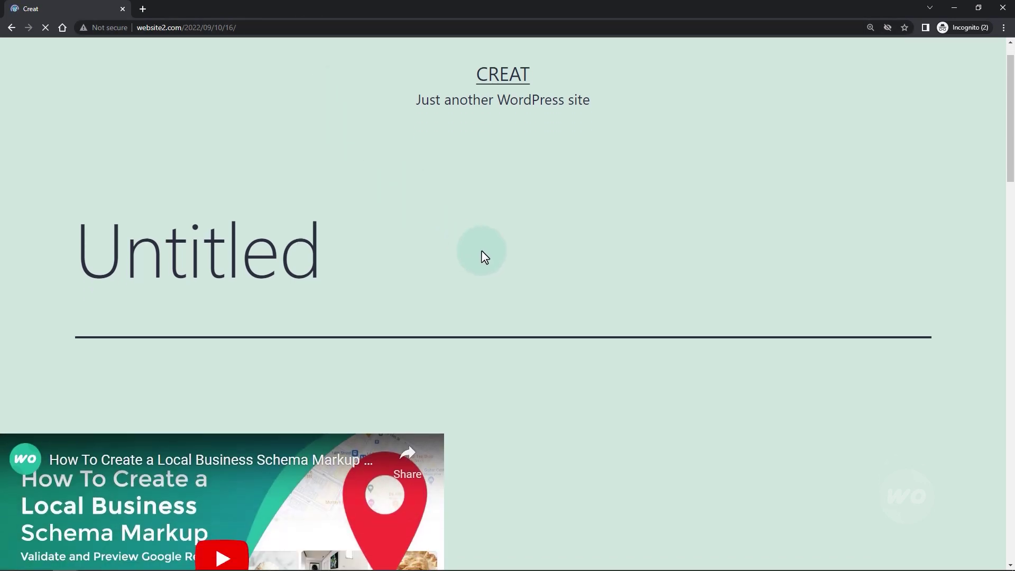
scroll(482, 253, "down", 4)
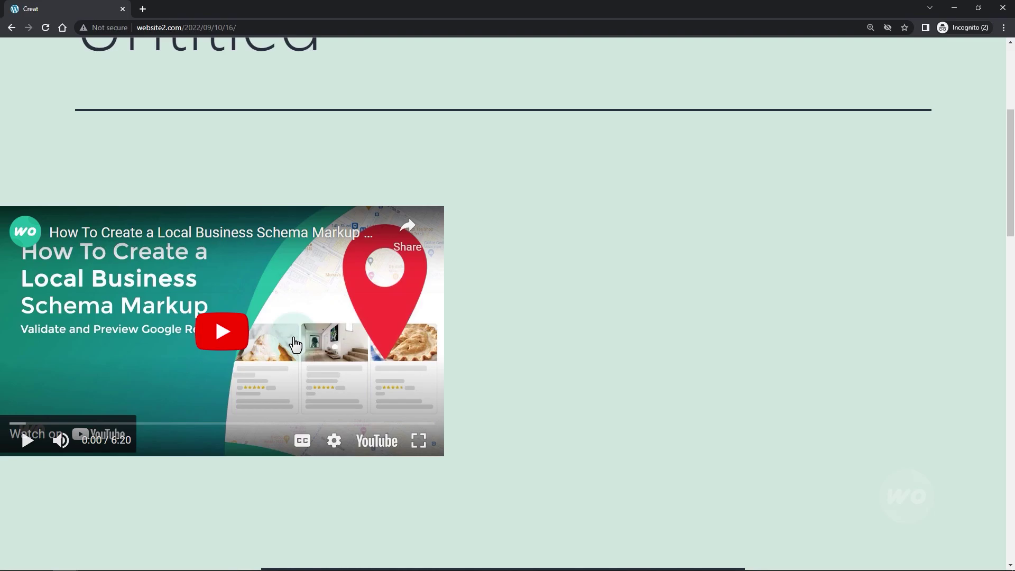
key("alt+Tab")
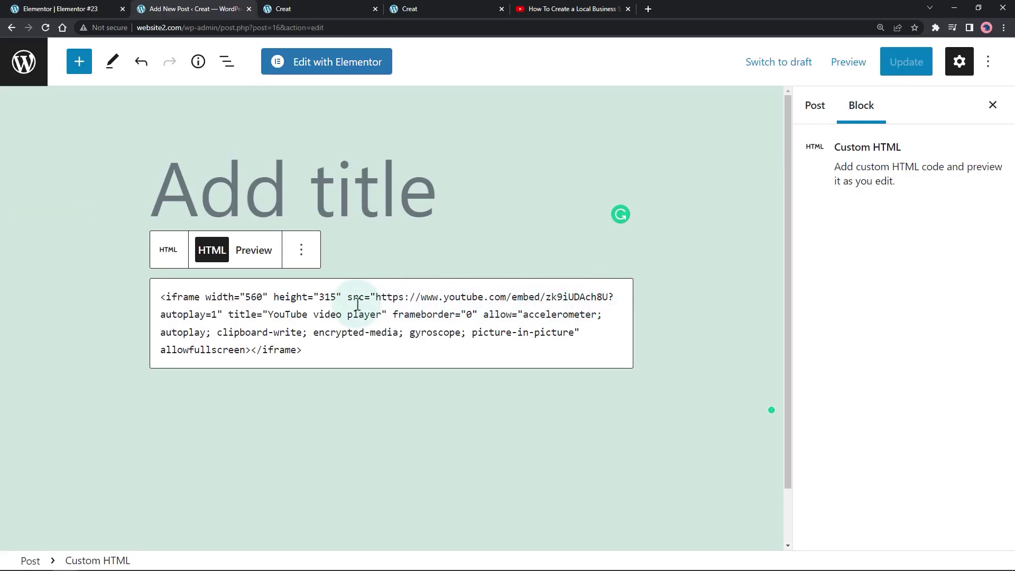
Step: Add &mute=1 after autoplay=1 in the embed URL and update the post
left_click(221, 314)
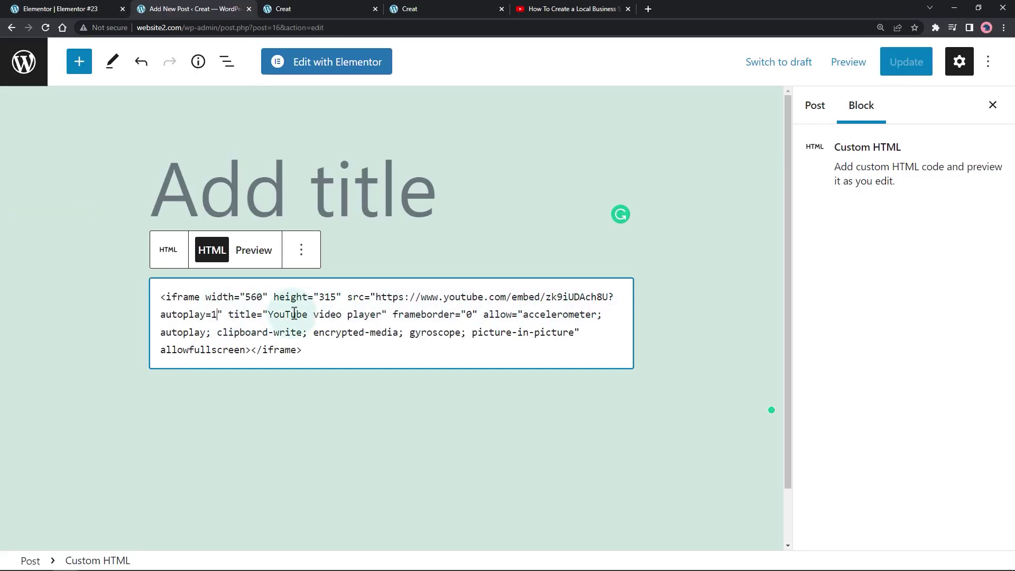
type("&")
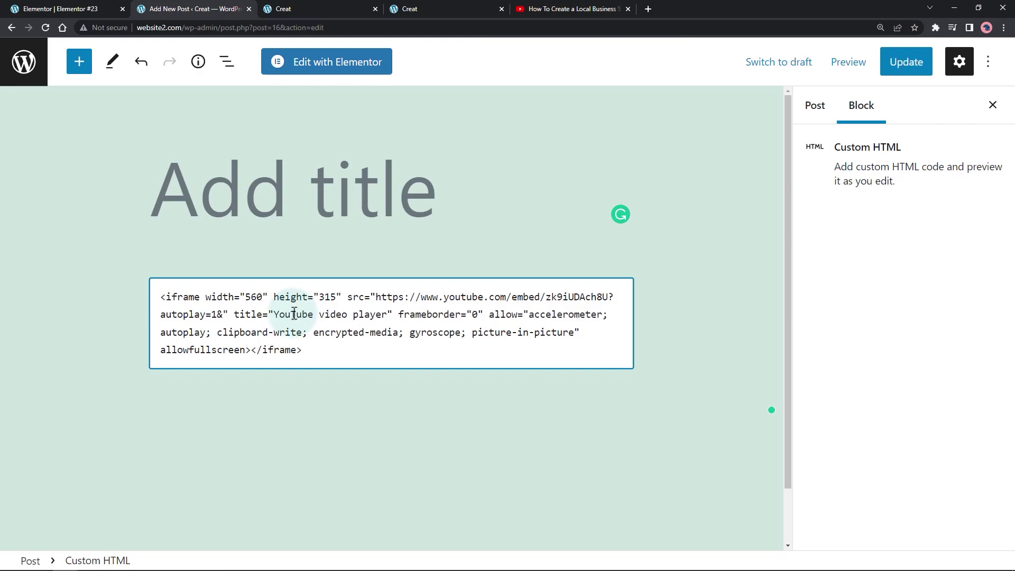
type("mute=")
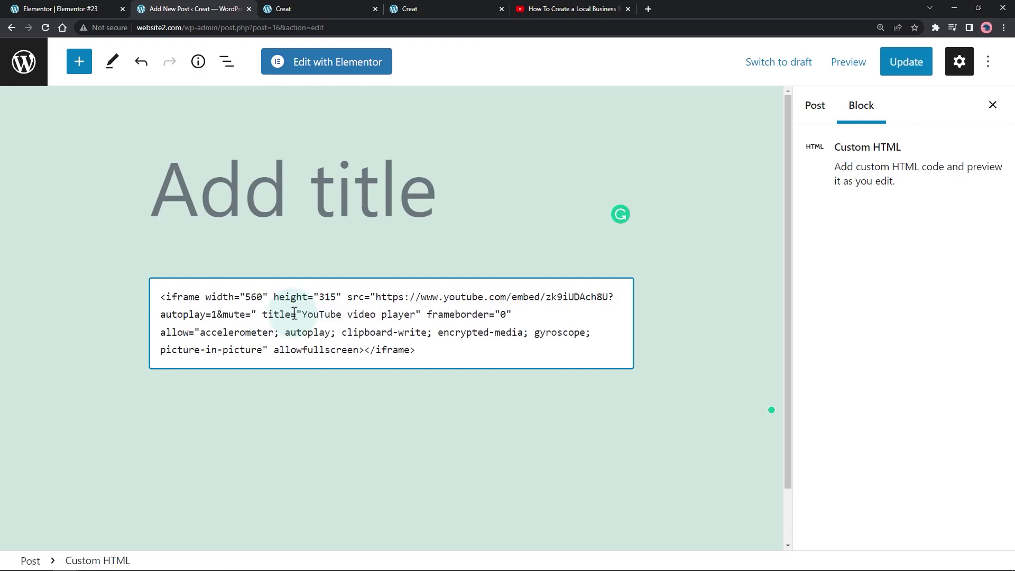
type("1")
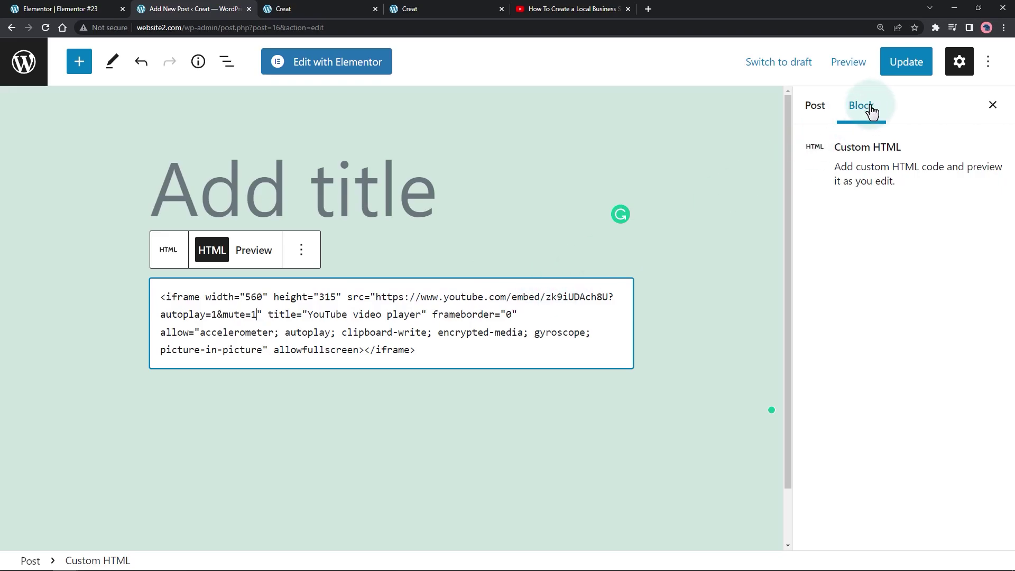
left_click(898, 64)
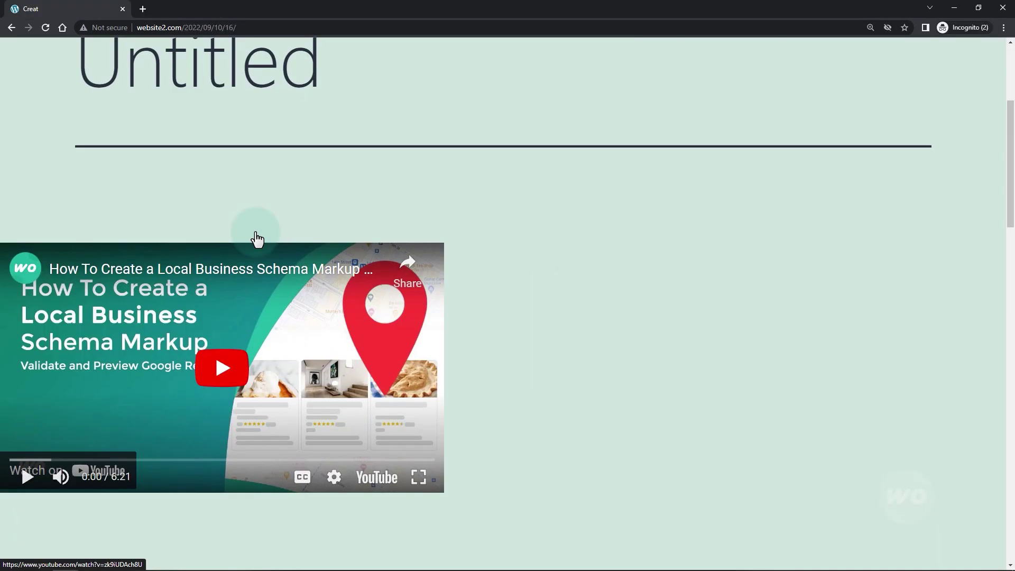
scroll(254, 236, "up", 4)
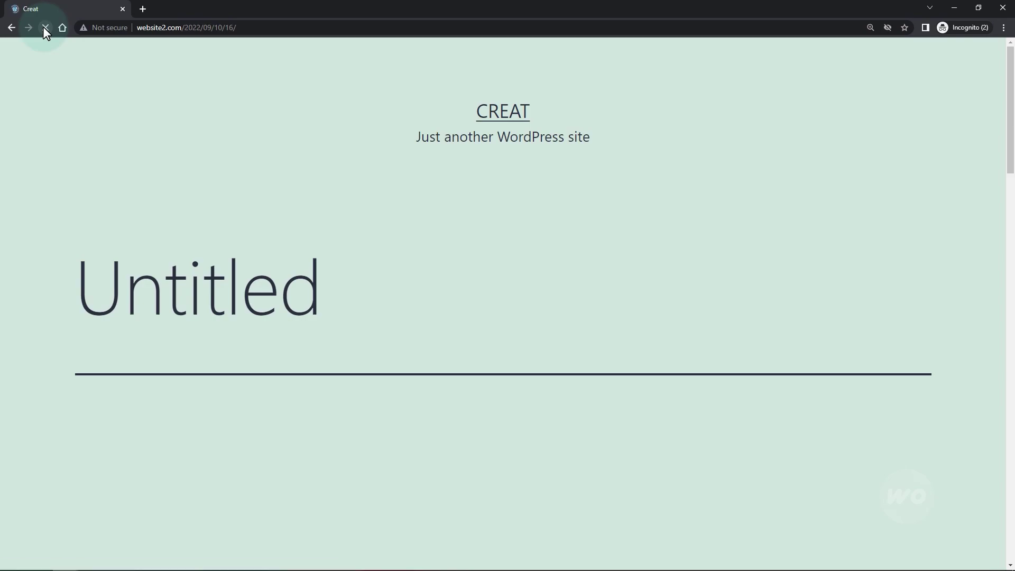
Step: Scroll the reloaded incognito post to confirm the muted video autoplays
scroll(608, 293, "down", 3)
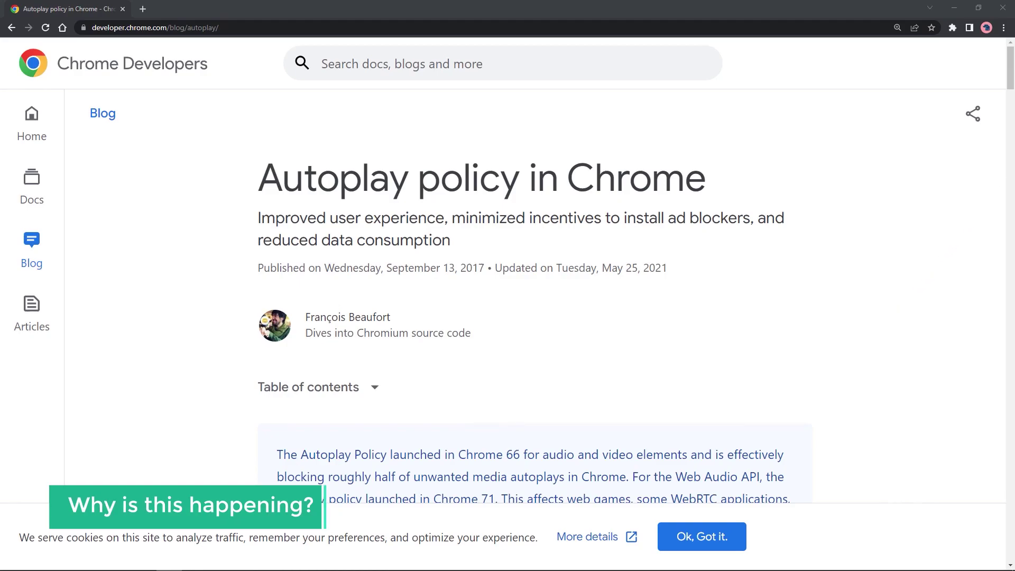
Step: Scroll through the 'Autoplay policy in Chrome' article on Chrome Developers
left_click_drag(1010, 74, 1011, 154)
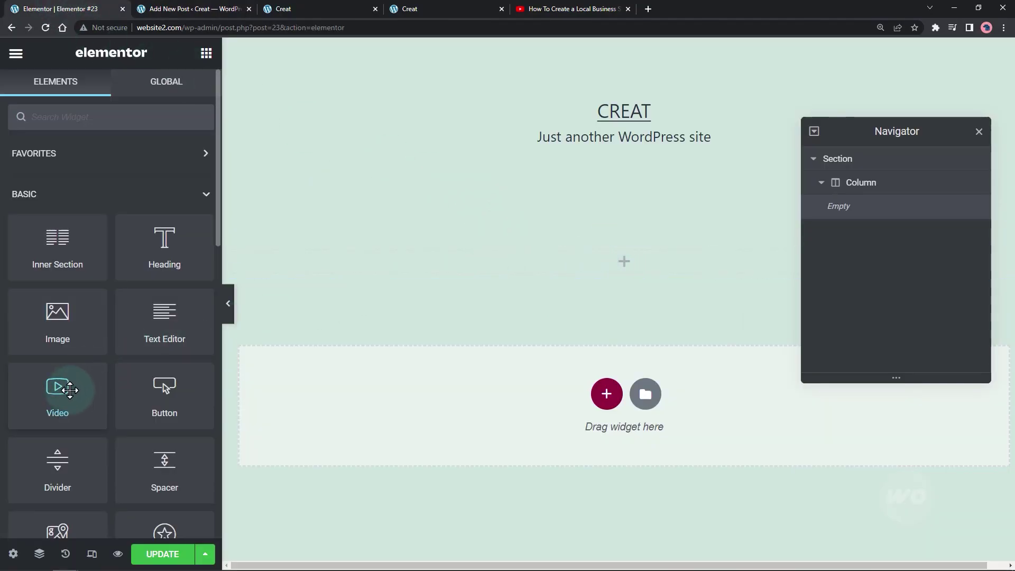
Step: Drop a Video widget into the empty column and copy the tutorial's YouTube URL
left_click_drag(63, 387, 645, 254)
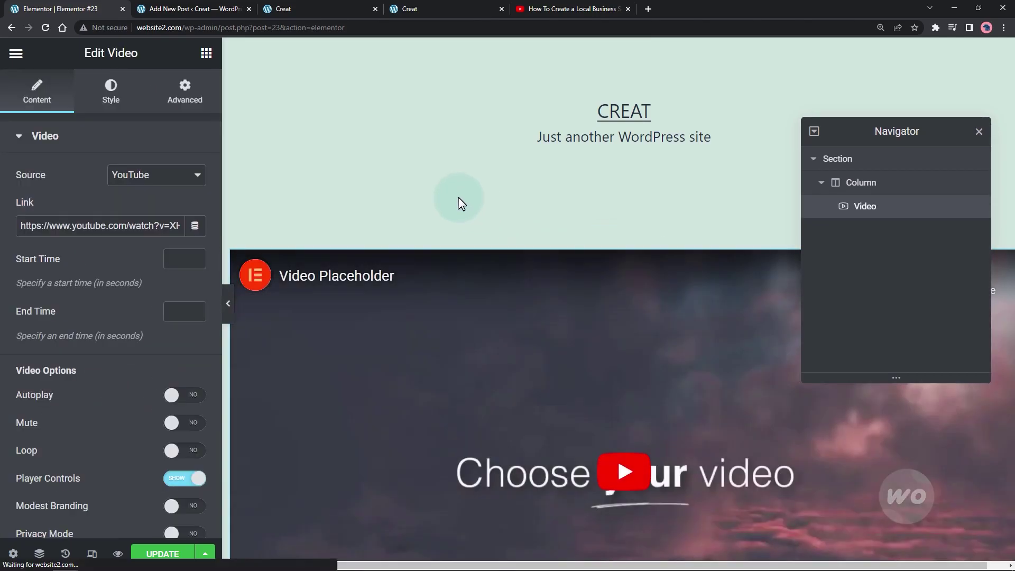
scroll(458, 197, "down", 3)
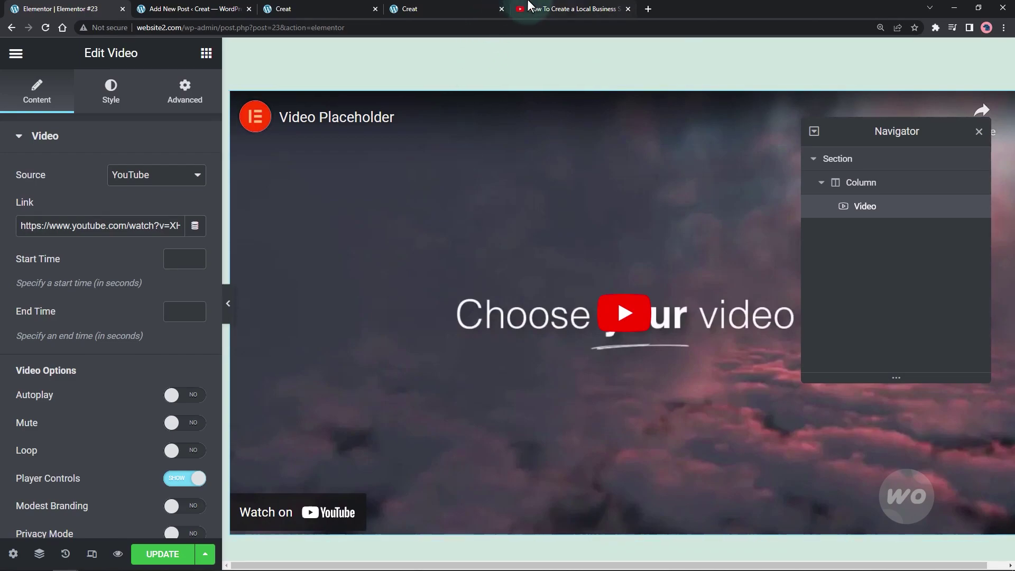
left_click(534, 9)
left_click(261, 27)
right_click(196, 28)
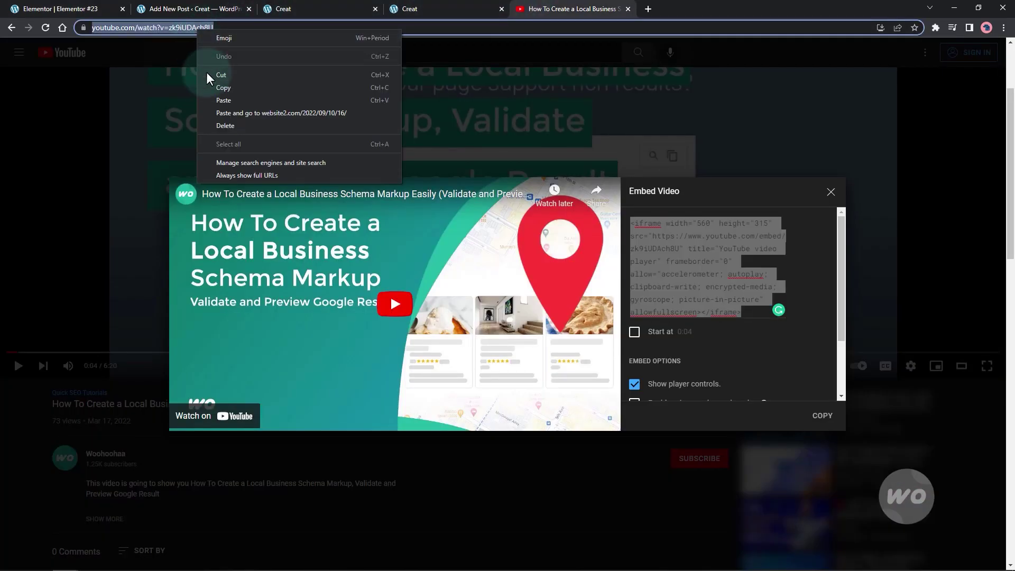
left_click(210, 88)
Step: Replace the Video widget's Link with the copied YouTube URL
left_click(30, 6)
left_click(106, 225)
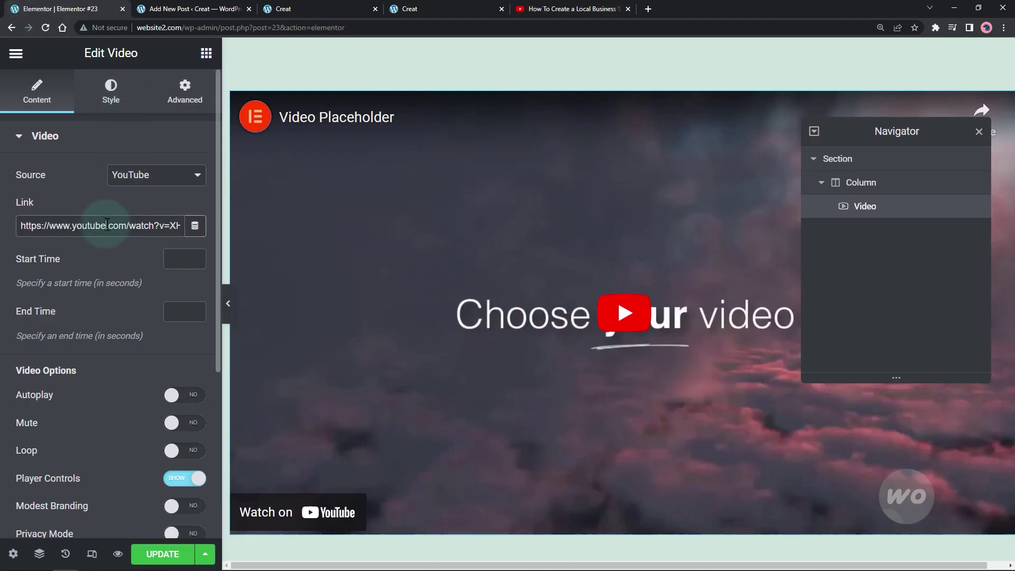
key("ctrl+a")
key("ctrl+v")
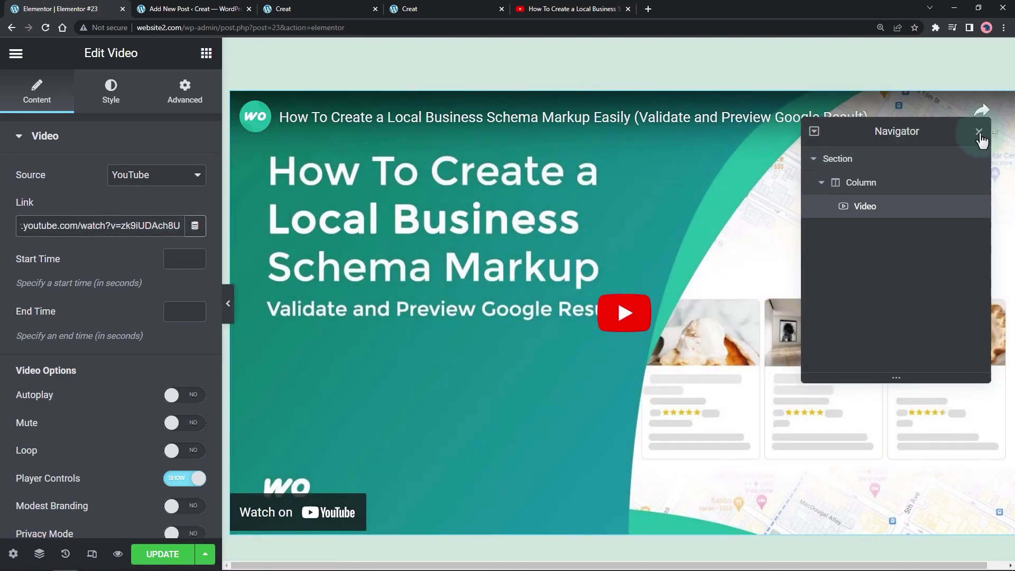
left_click(979, 132)
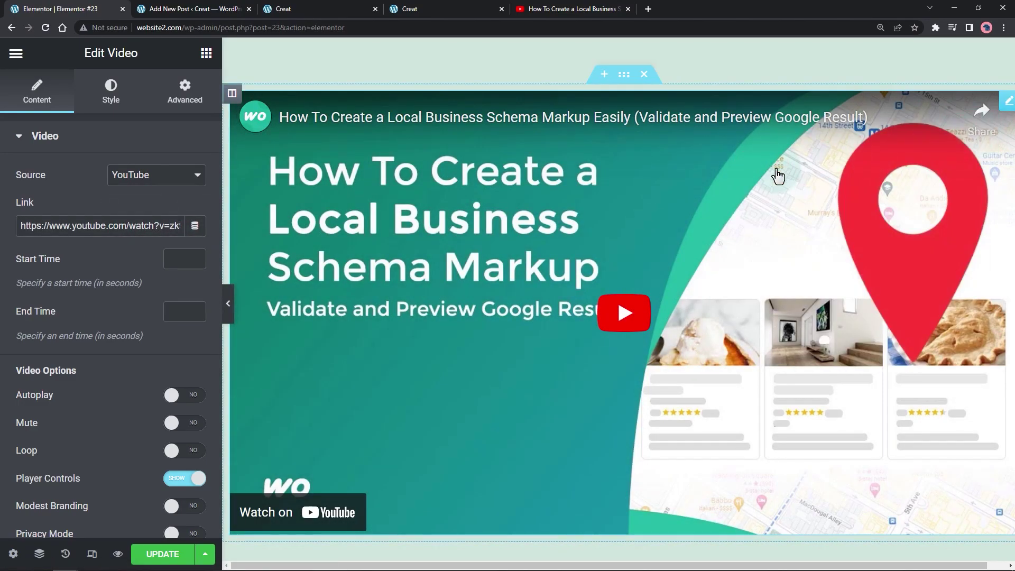
Step: Set the Video widget's Autoplay and Mute to YES and update the page
scroll(582, 222, "down", 1)
scroll(134, 238, "down", 6)
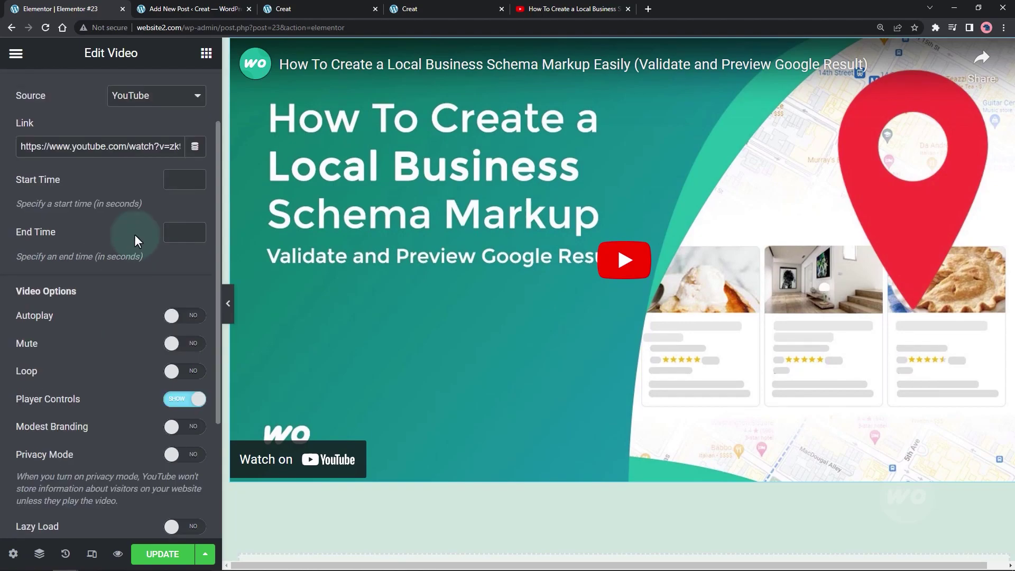
scroll(134, 238, "up", 4)
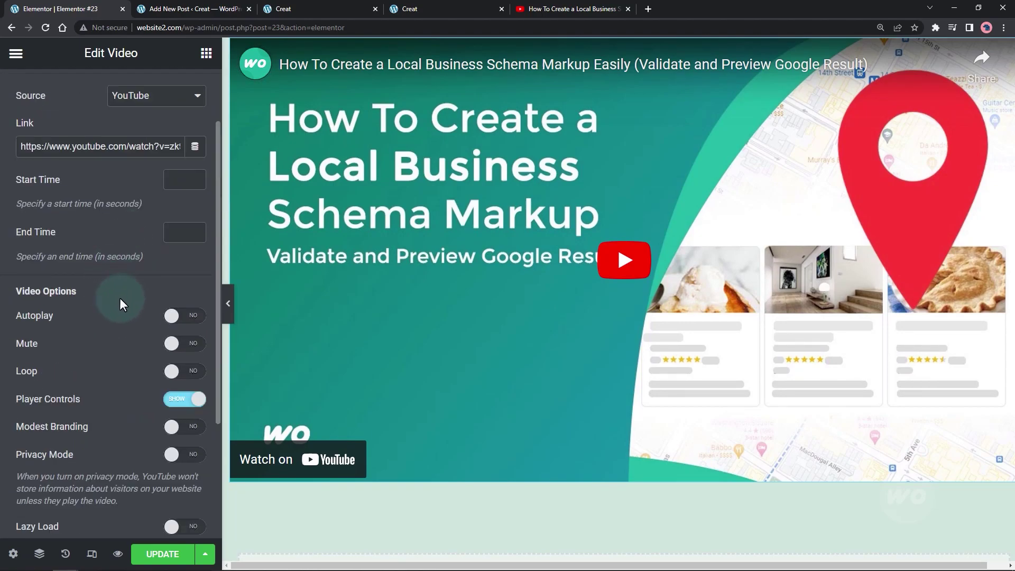
left_click(190, 326)
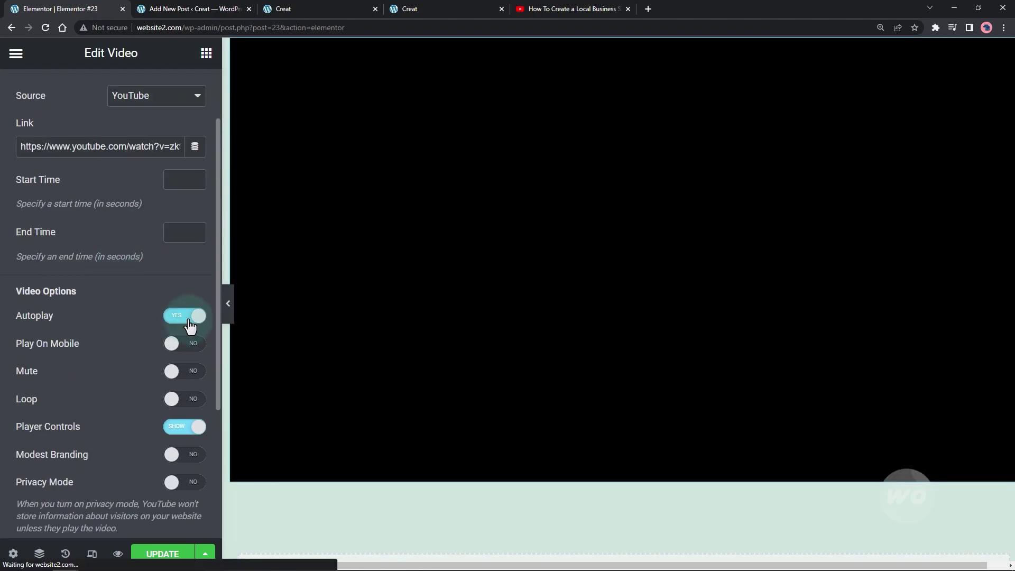
left_click(188, 372)
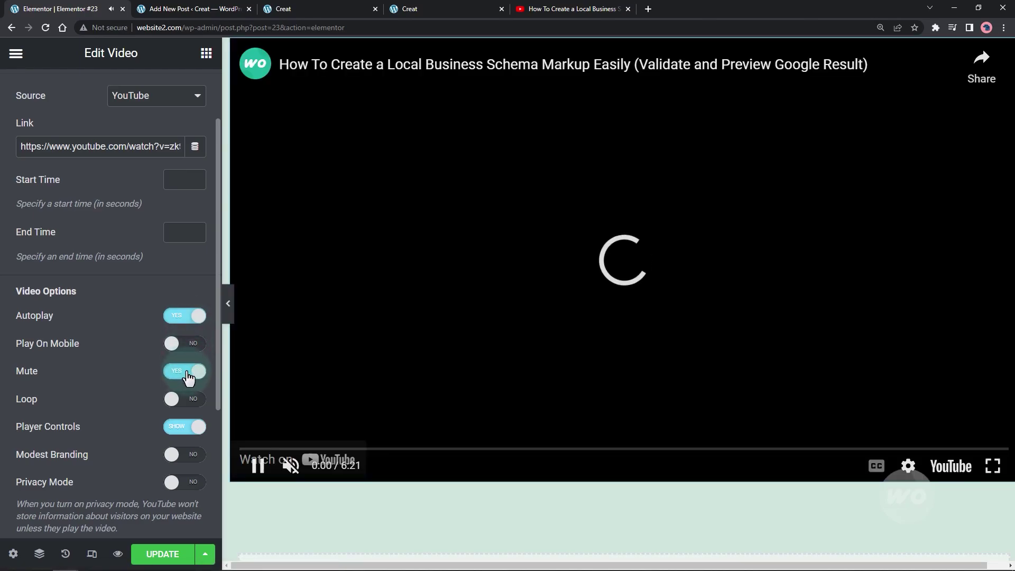
left_click(160, 556)
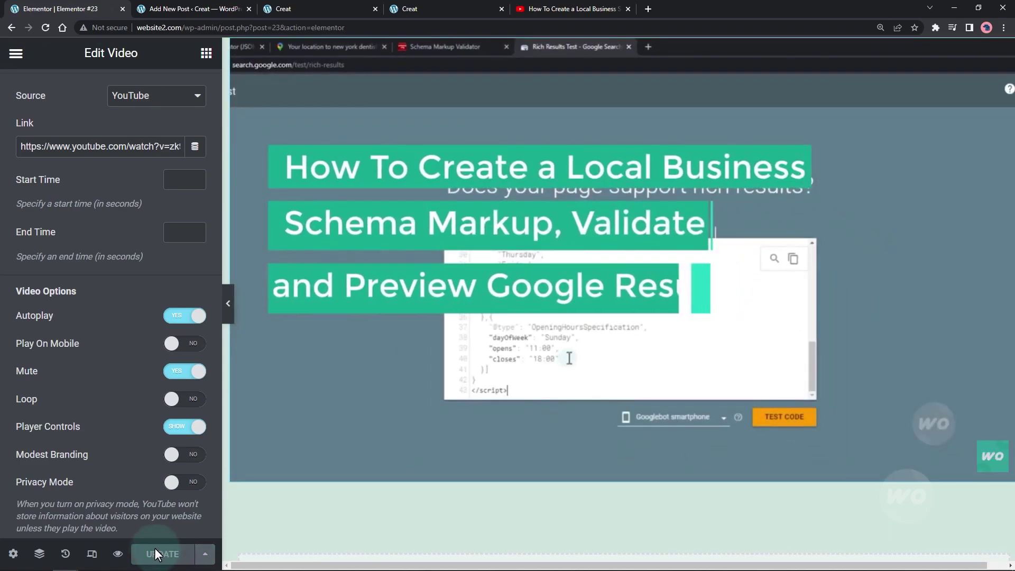
Step: Preview the updated page to watch the video load muted
left_click(119, 554)
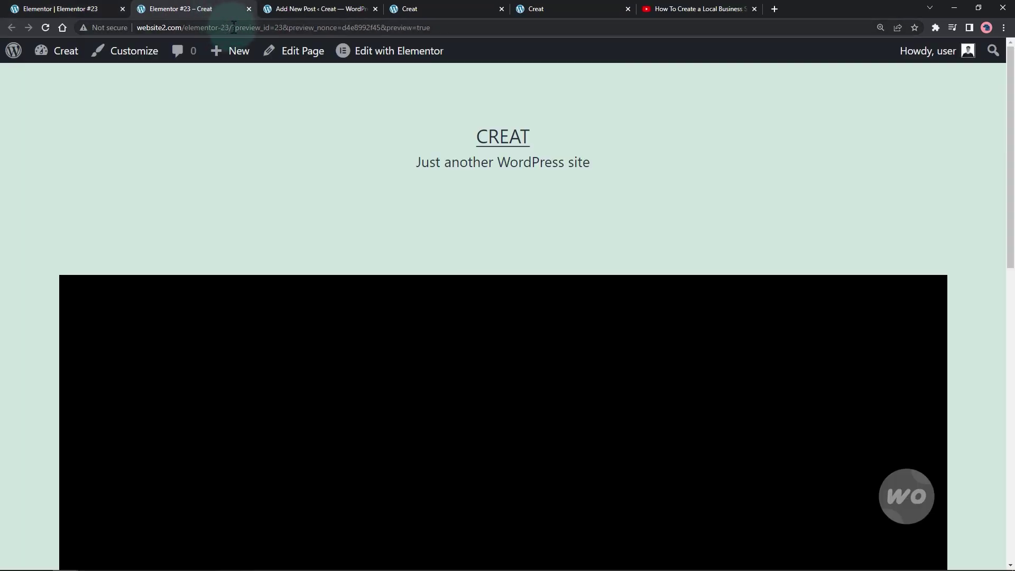
left_click(233, 27)
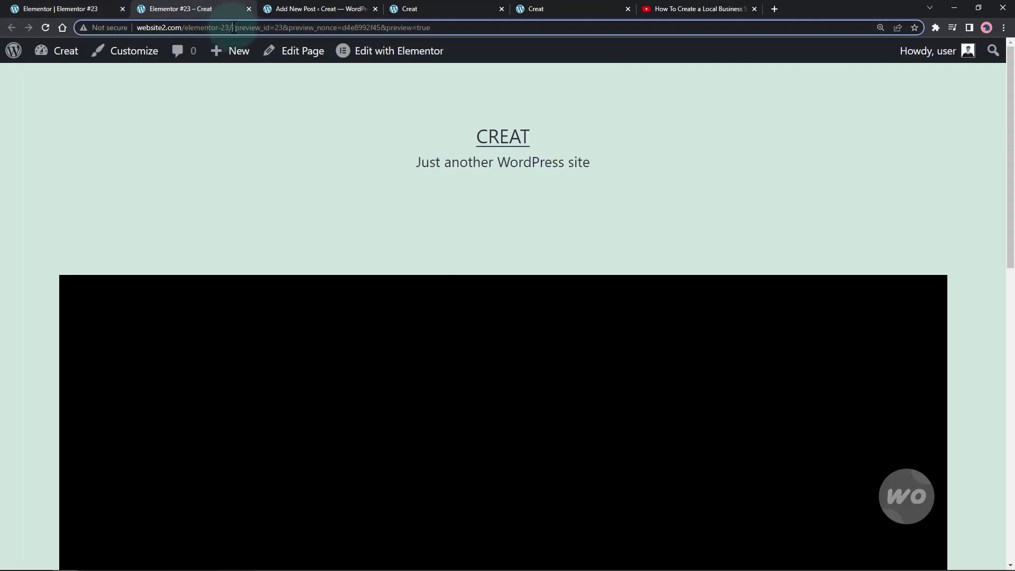
left_click(238, 136)
scroll(239, 137, "down", 4)
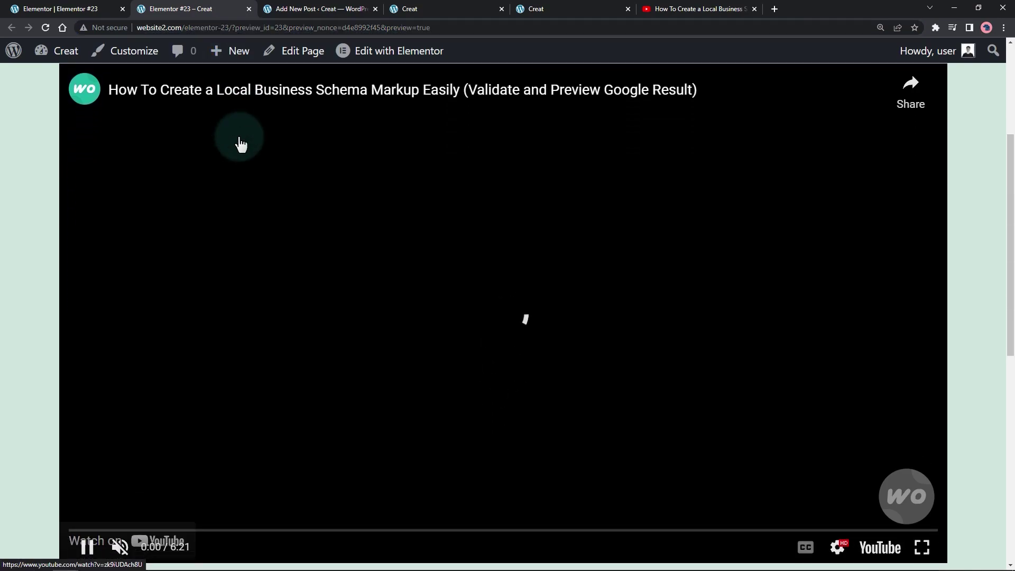